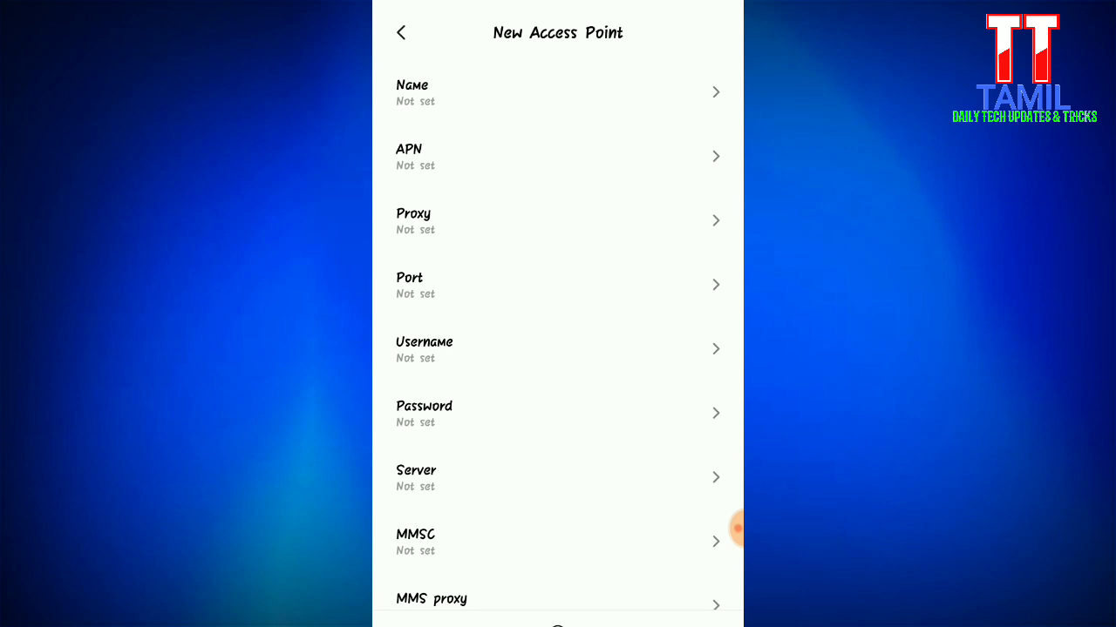
- Type 'Ninja XT14' as the access point's name, capitalising the first letter
click(523, 92)
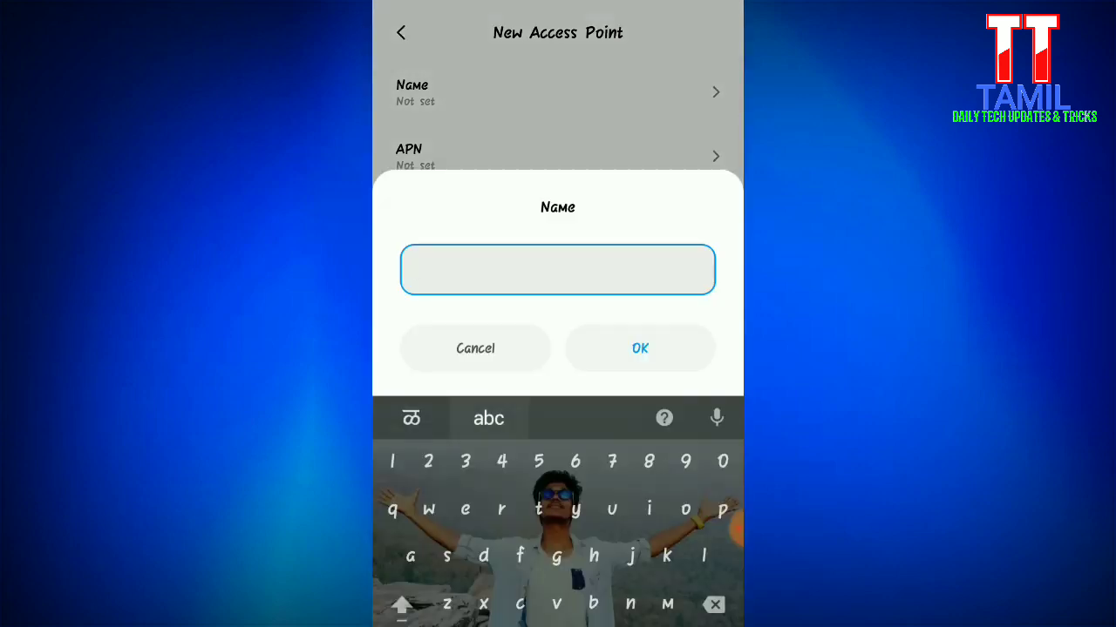
click(401, 604)
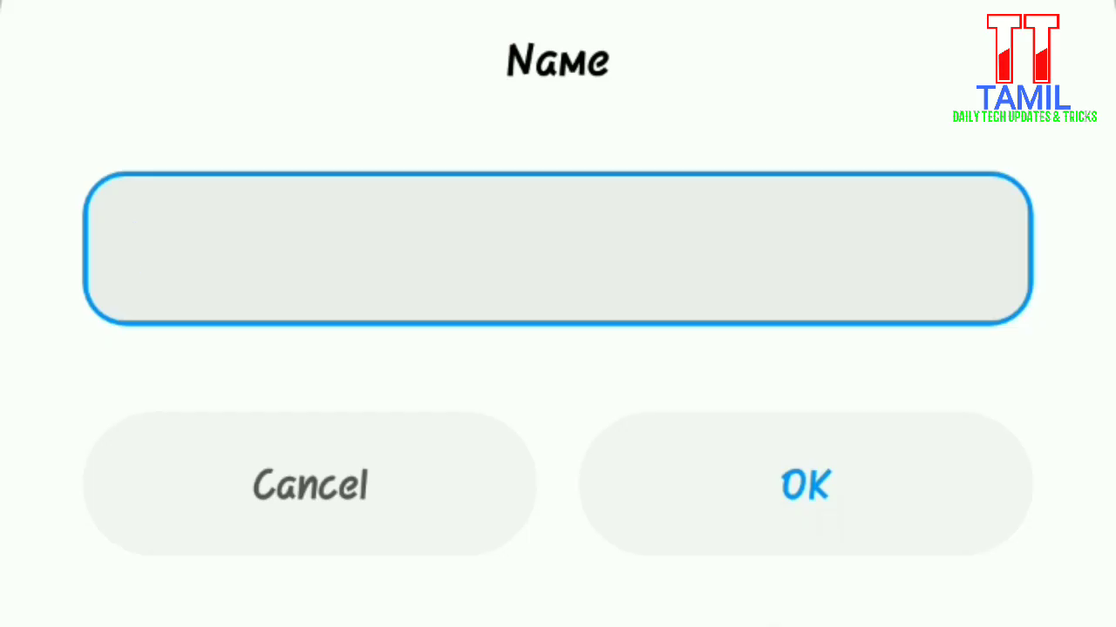
text(Ninja)
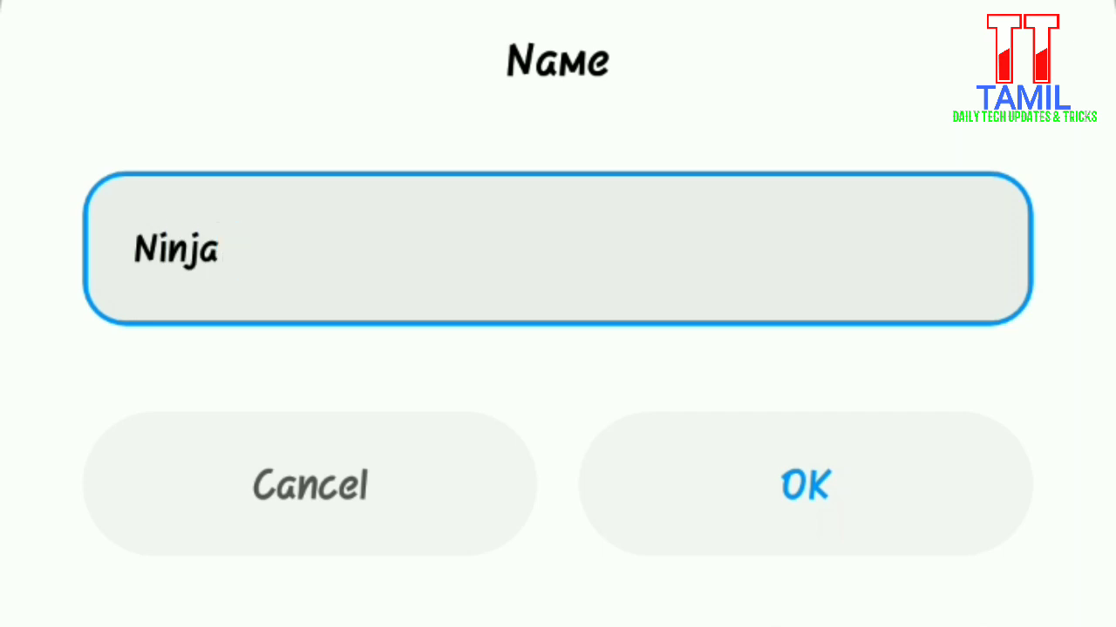
text( XT1)
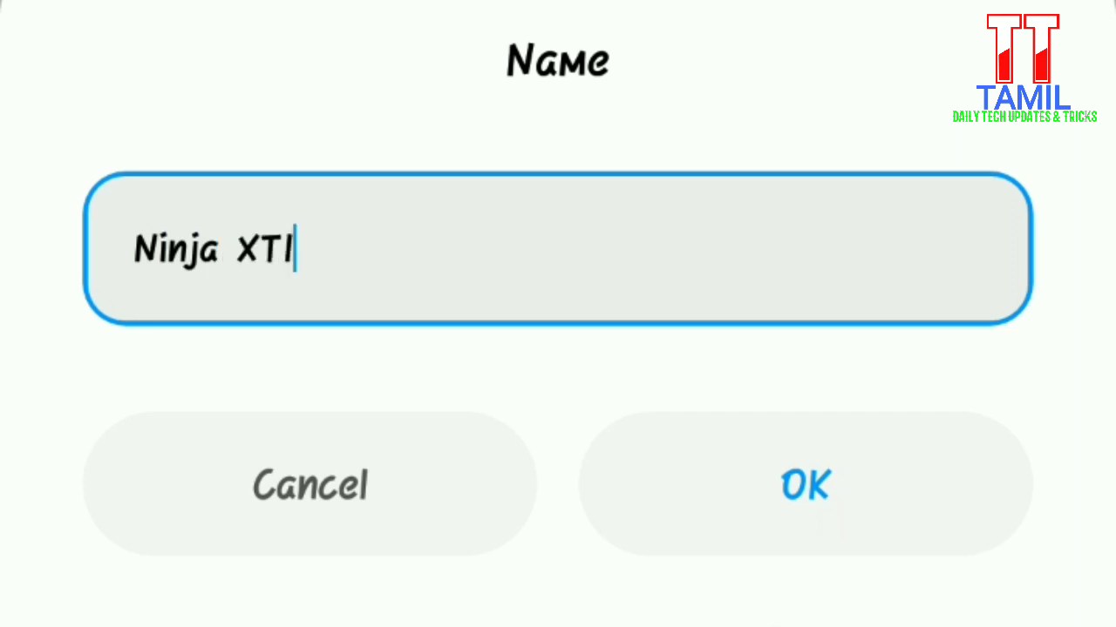
text(4)
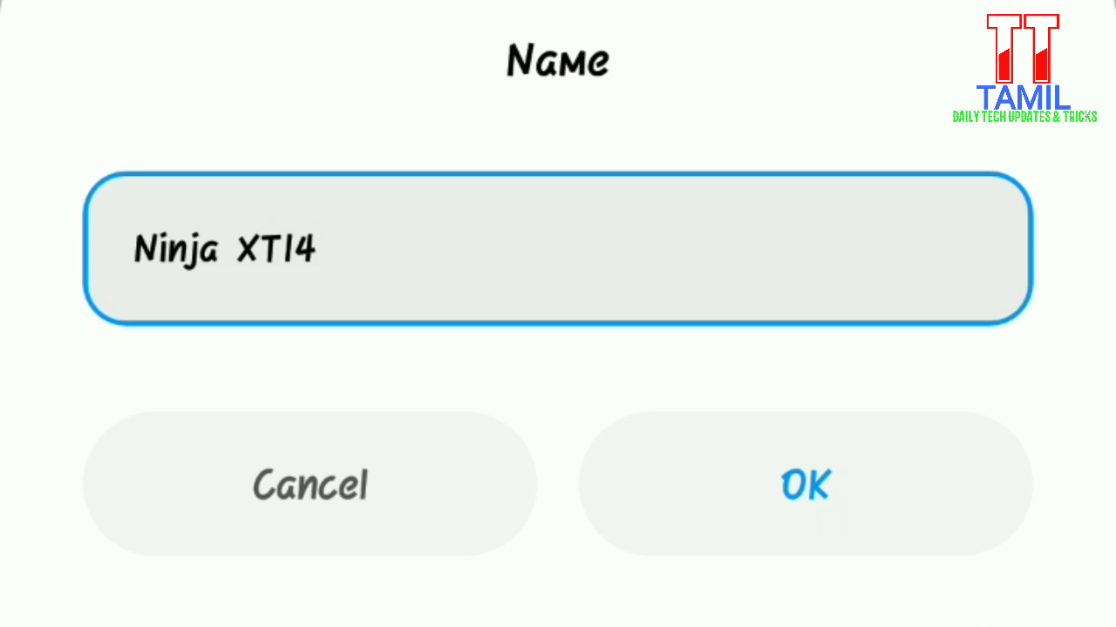
- Confirm the name Ninja XT14 and enter JioNet as the APN value
click(805, 484)
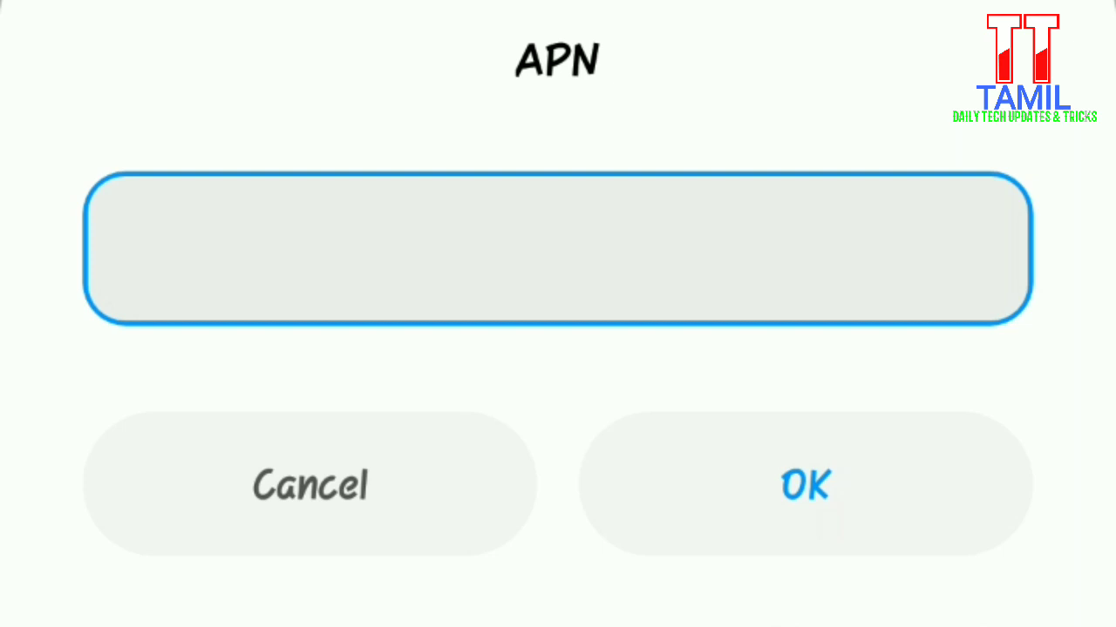
text(J)
text(ioNe)
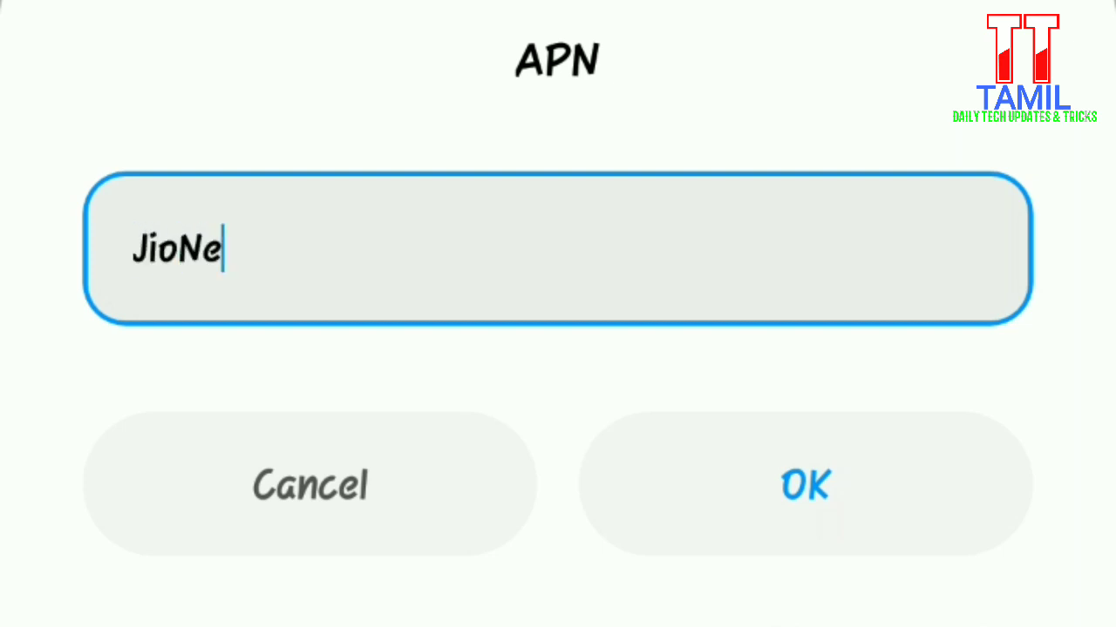
text(t)
key(Return)
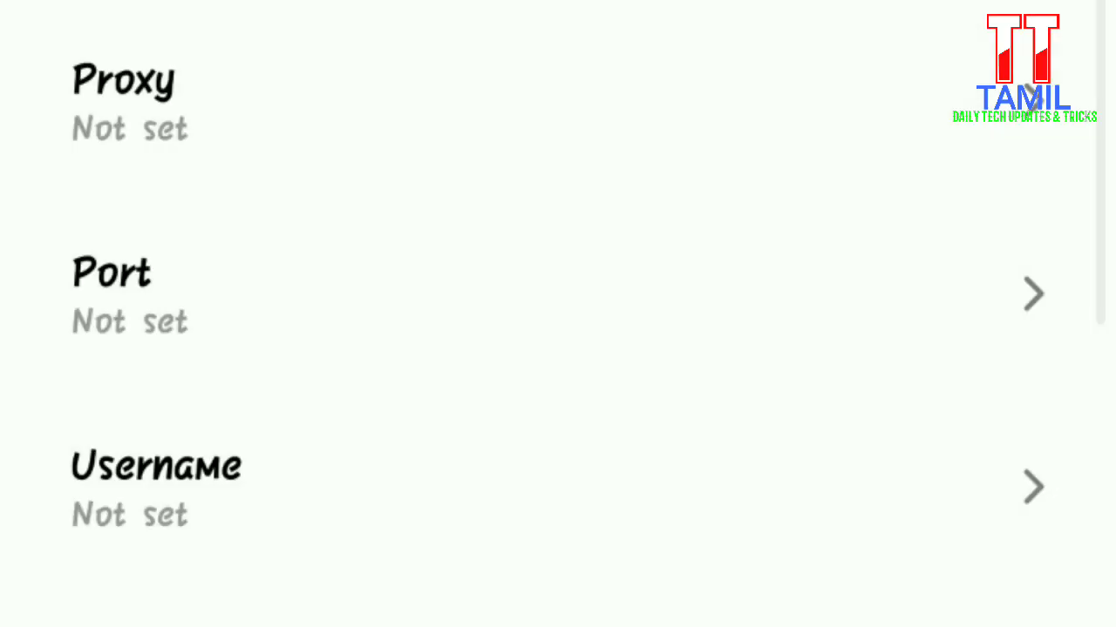
- Edit the access point's Username field to set it to ninja4gspeed
click(558, 487)
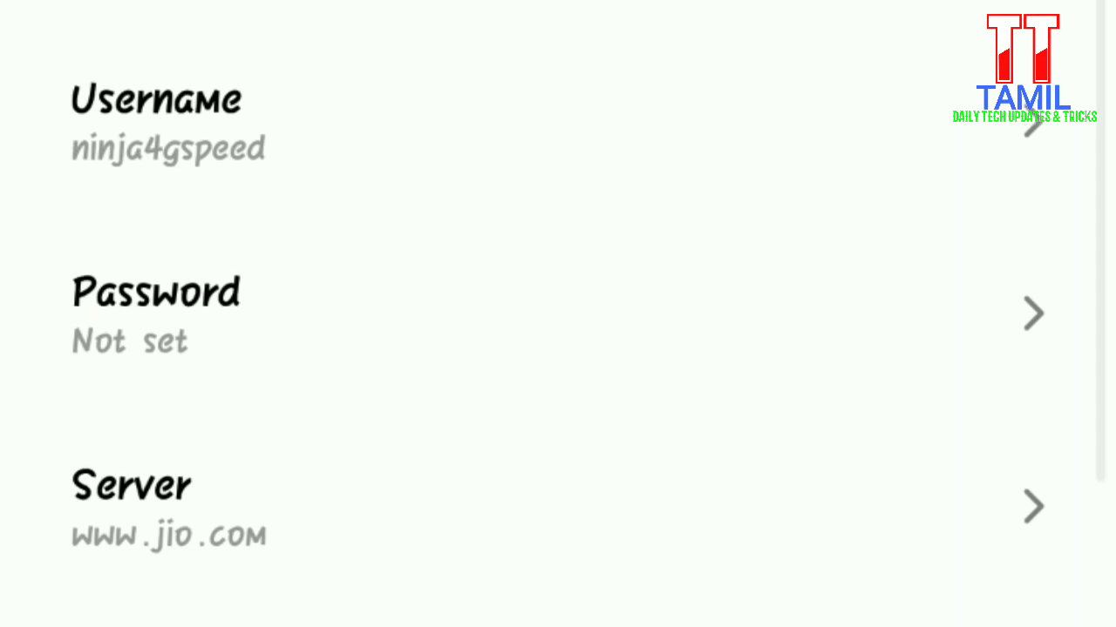
- Scroll down through the remaining access point fields toward the More option
scroll(558, 314, down, 3)
scroll(1098, 162, down, 10)
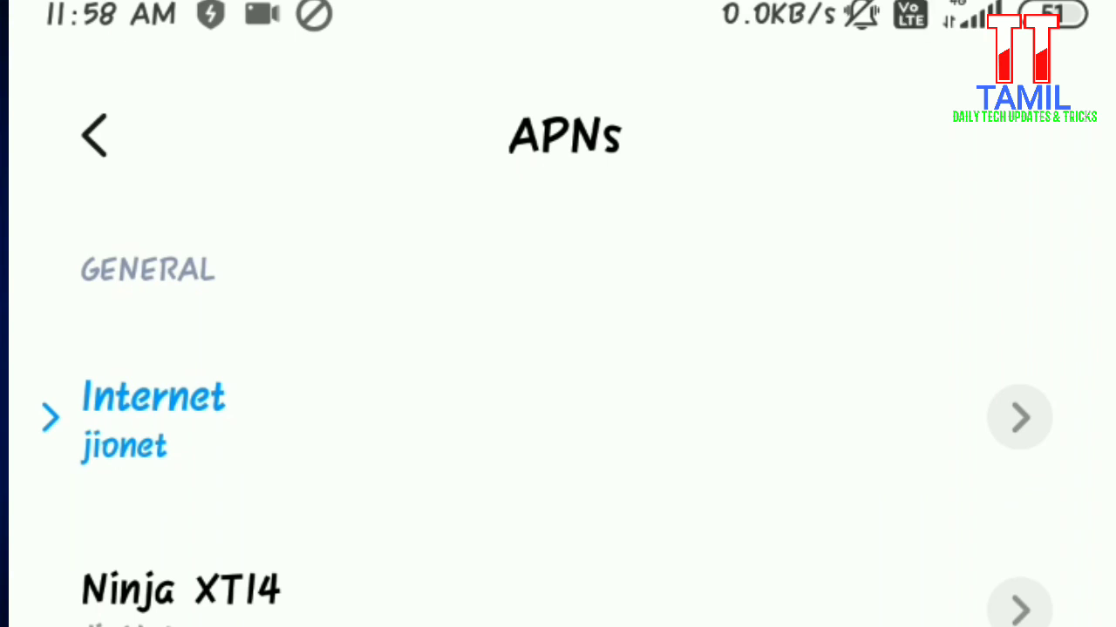
- Select Ninja XT14 in the APNs list in place of Internet jionet
click(181, 591)
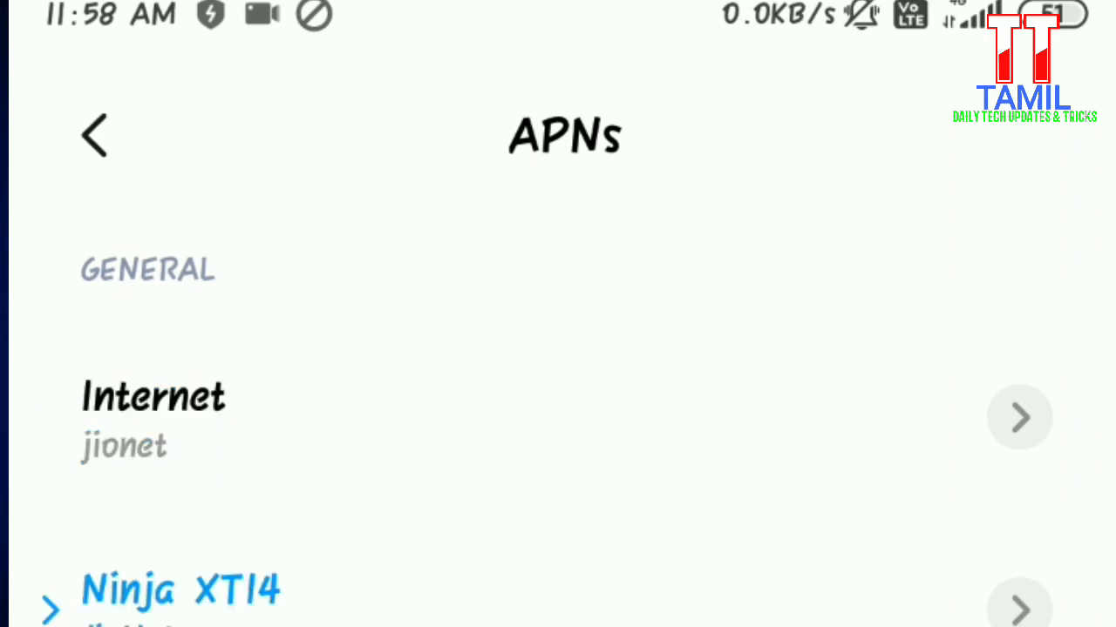